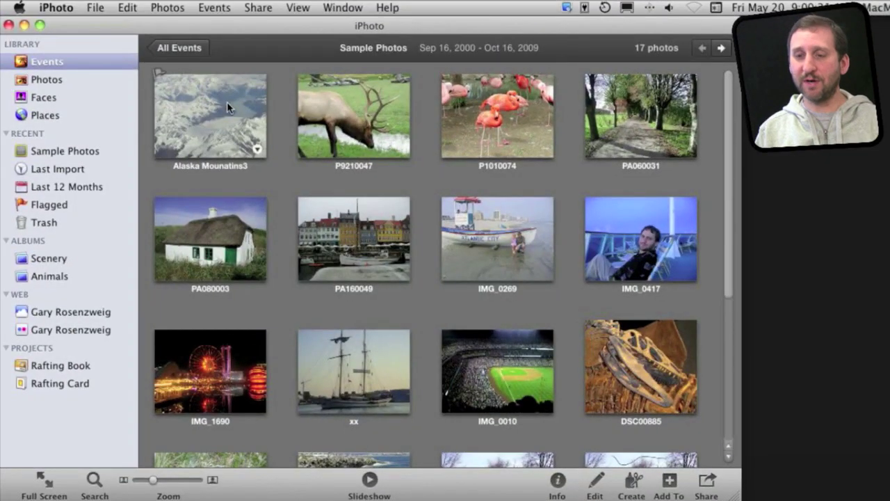
# Select Alaska Mounatins3, P9210047, P1010074 and PA060031, then bring up File > Print
pyautogui.click(221, 110)
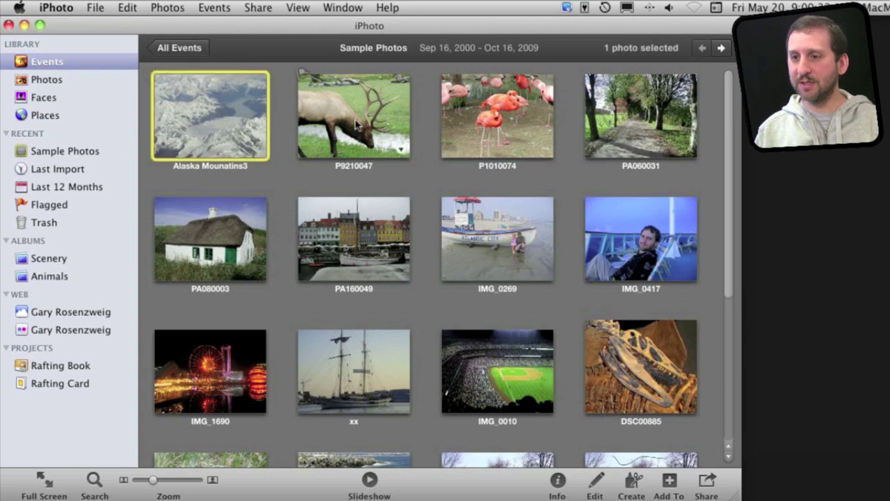
pyautogui.keyDown('super'); pyautogui.click(354, 114); pyautogui.keyUp('super')
pyautogui.keyDown('super'); pyautogui.click(498, 117); pyautogui.keyUp('super')
pyautogui.keyDown('super'); pyautogui.click(640, 123); pyautogui.keyUp('super')
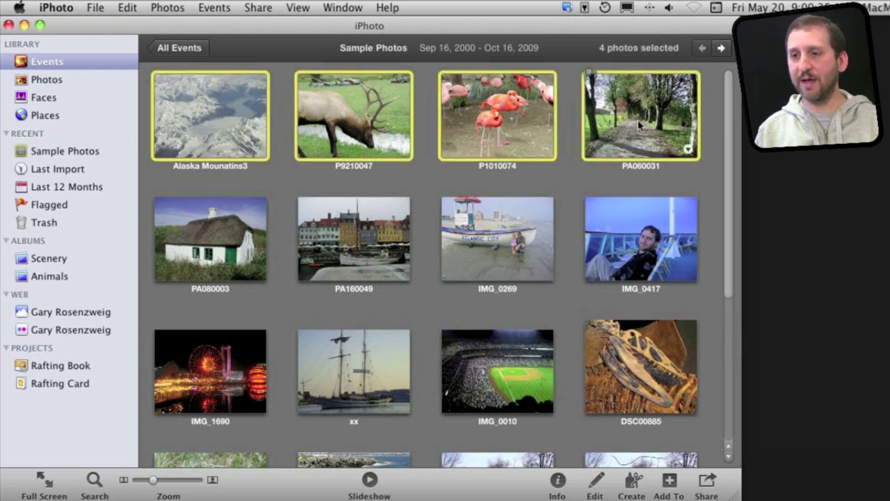
pyautogui.click(95, 8)
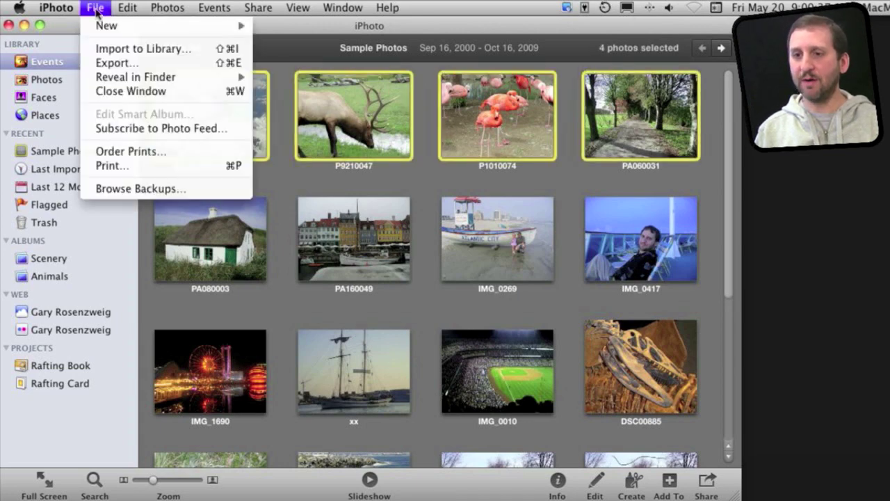
pyautogui.click(144, 165)
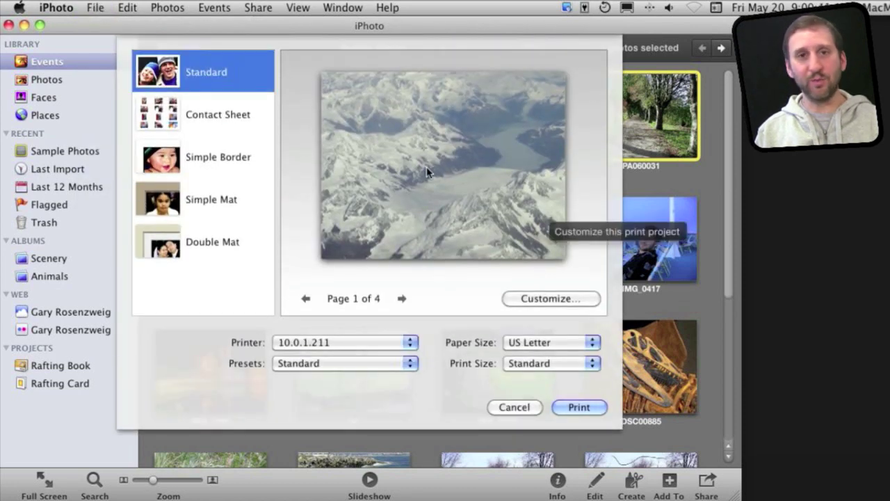
# Preview Contact Sheet, Simple Border, Simple Mat and Double Mat, then customize the Contact Sheet
pyautogui.click(195, 114)
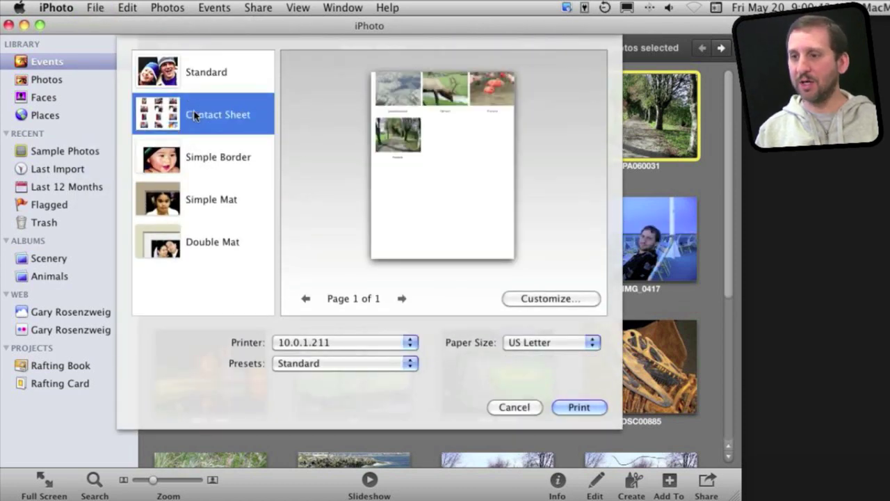
pyautogui.click(225, 163)
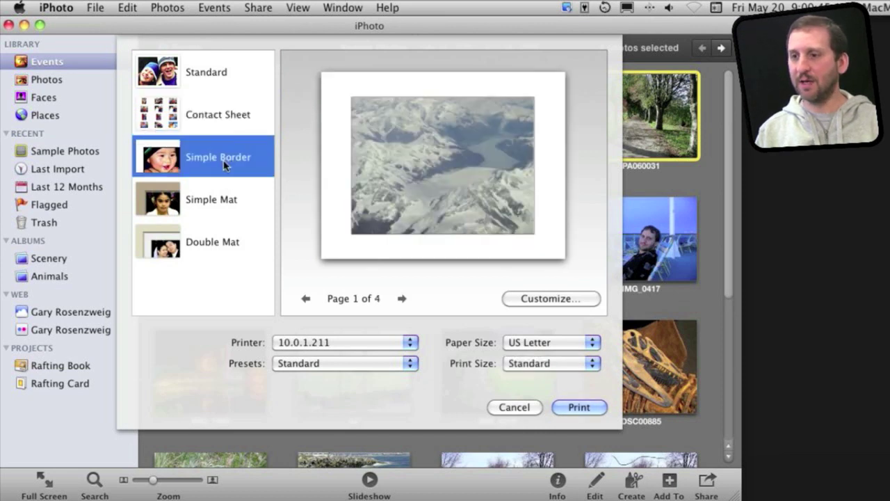
pyautogui.click(196, 201)
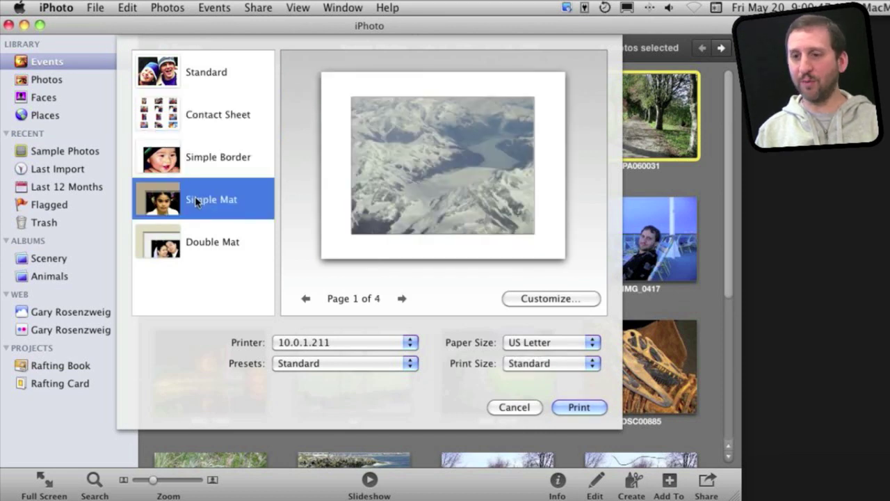
pyautogui.click(206, 238)
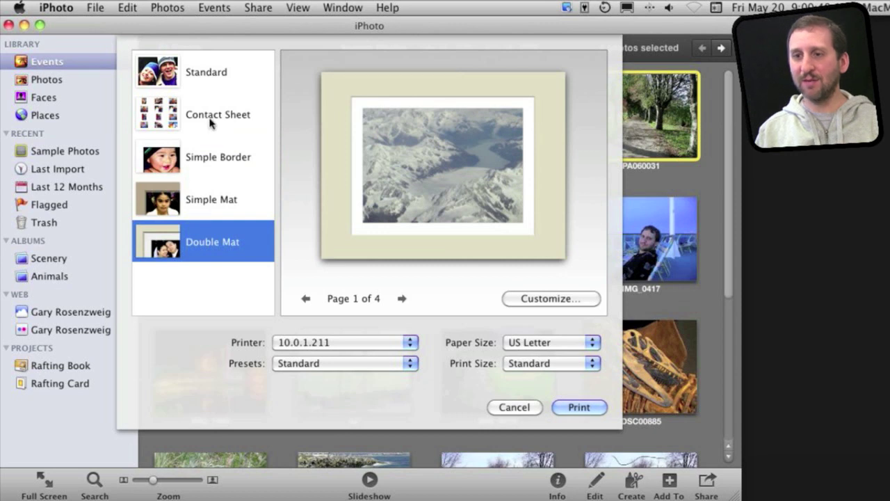
pyautogui.click(221, 109)
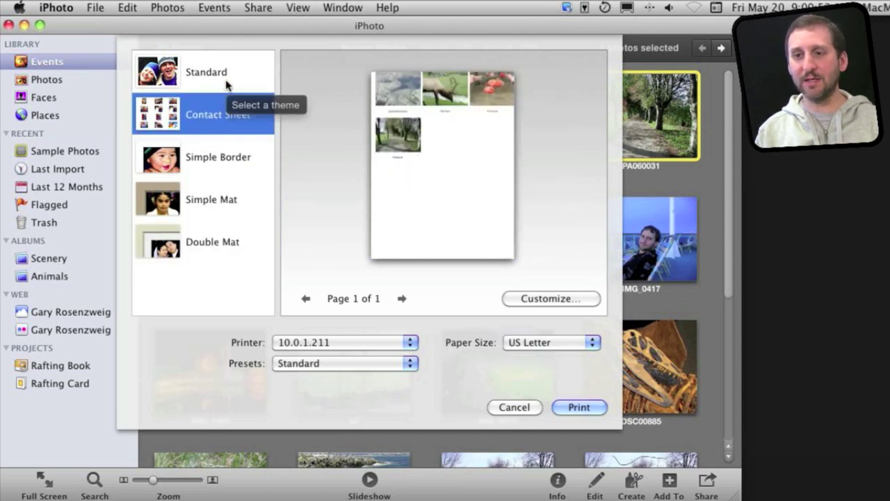
pyautogui.click(551, 299)
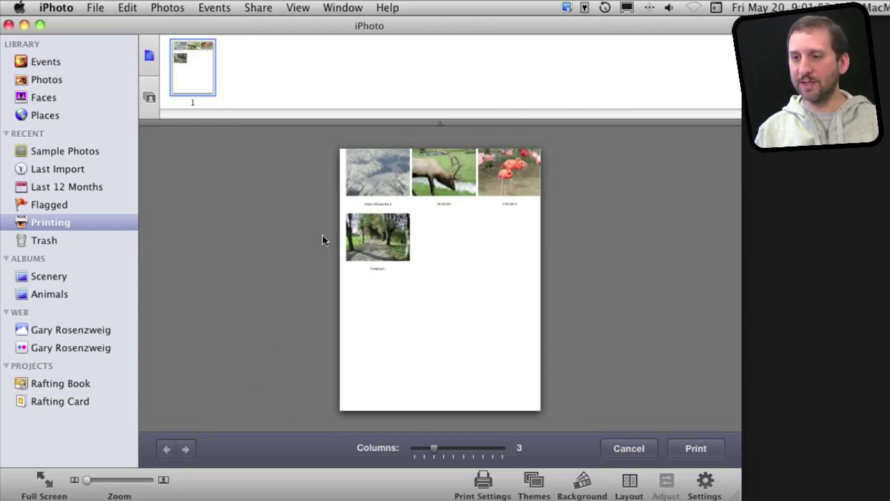
# Try the Standard theme, then switch the print project to Simple Border
pyautogui.click(521, 483)
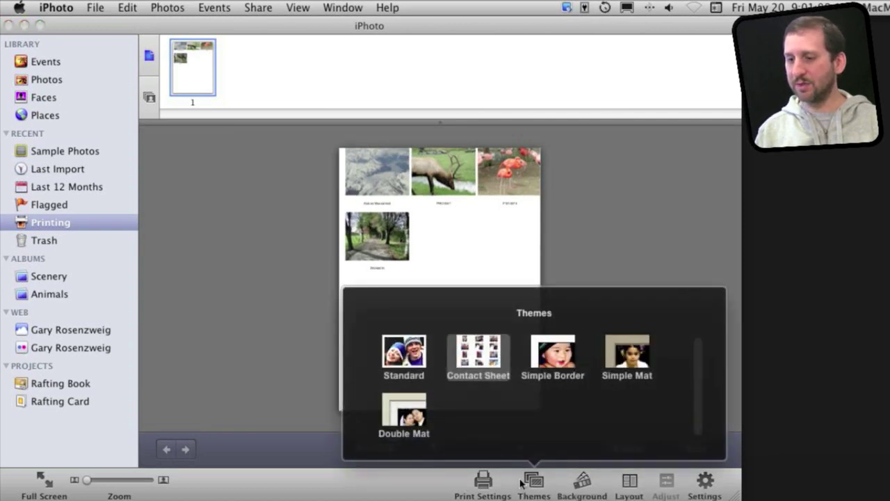
pyautogui.click(424, 376)
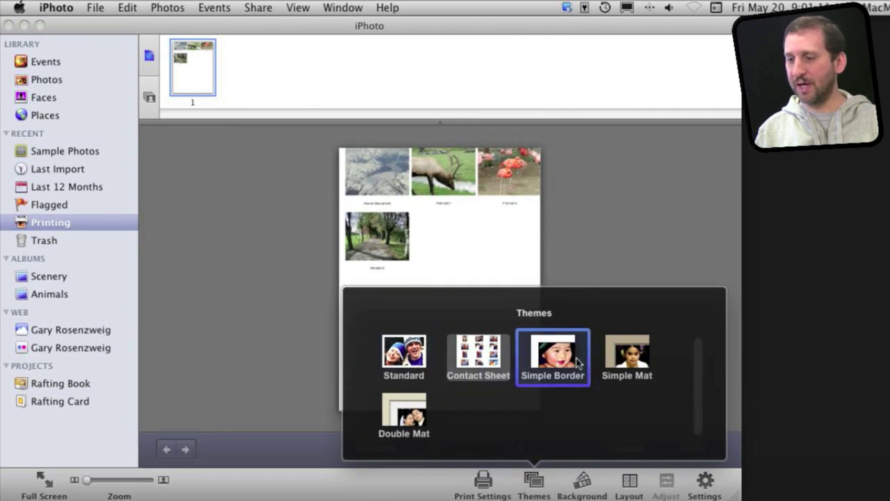
pyautogui.click(404, 356)
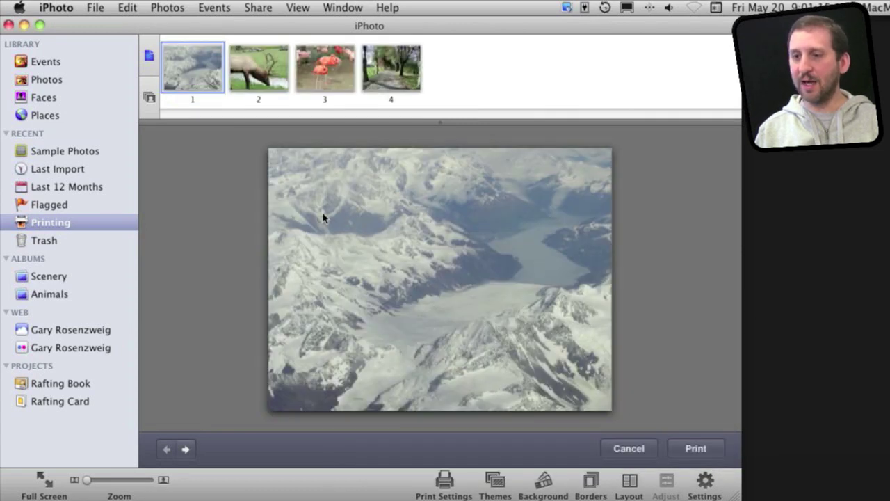
pyautogui.click(491, 479)
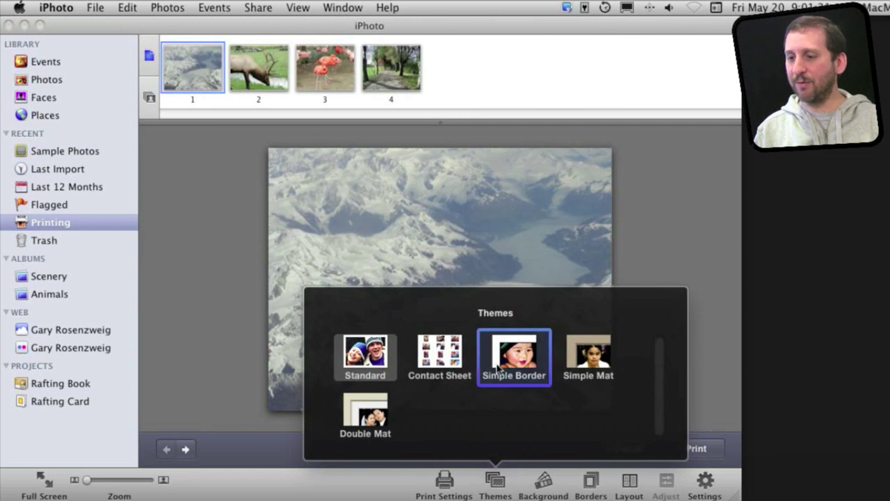
pyautogui.click(502, 364)
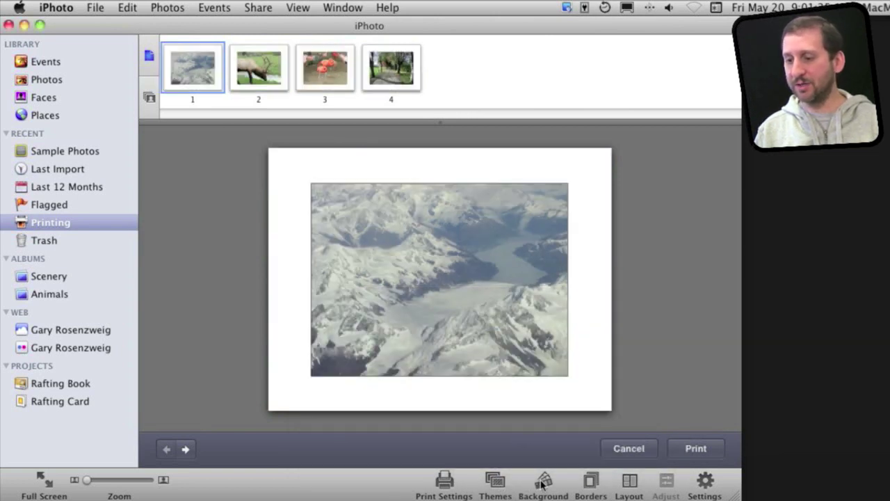
# Lay out four photos per page in a 2x2 grid, then cancel the print project
pyautogui.click(630, 481)
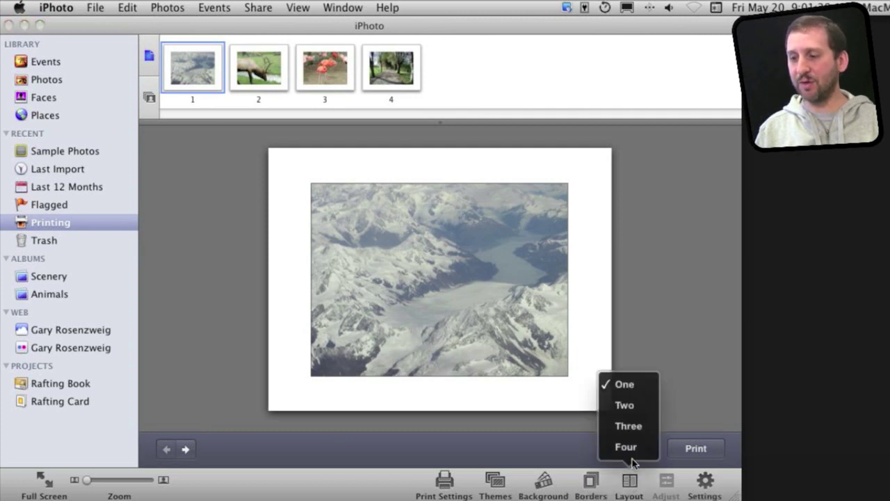
pyautogui.click(629, 448)
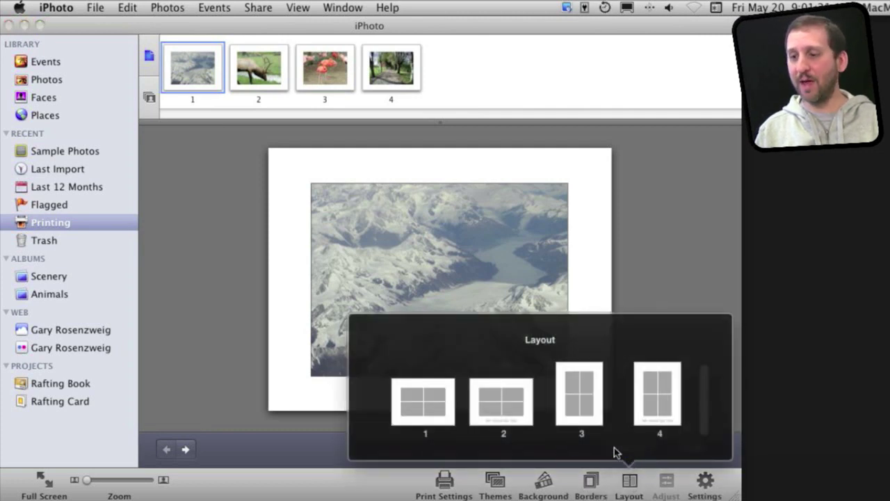
pyautogui.click(427, 402)
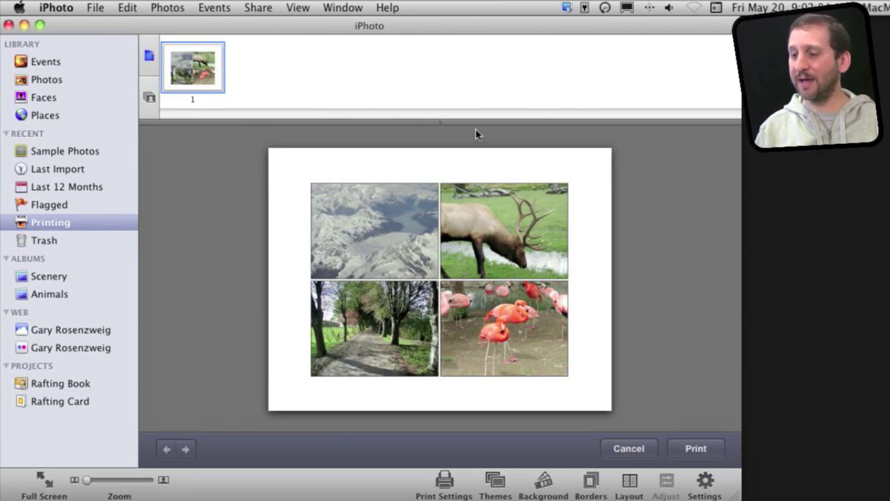
pyautogui.click(644, 446)
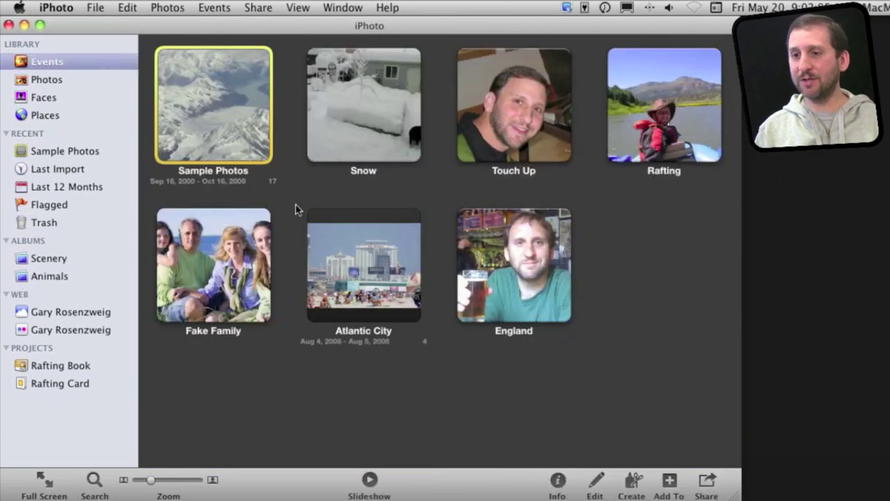
# Open the Sample Photos event and start a customizable print of the Alaska Mounatins3 photo
pyautogui.doubleClick(221, 121)
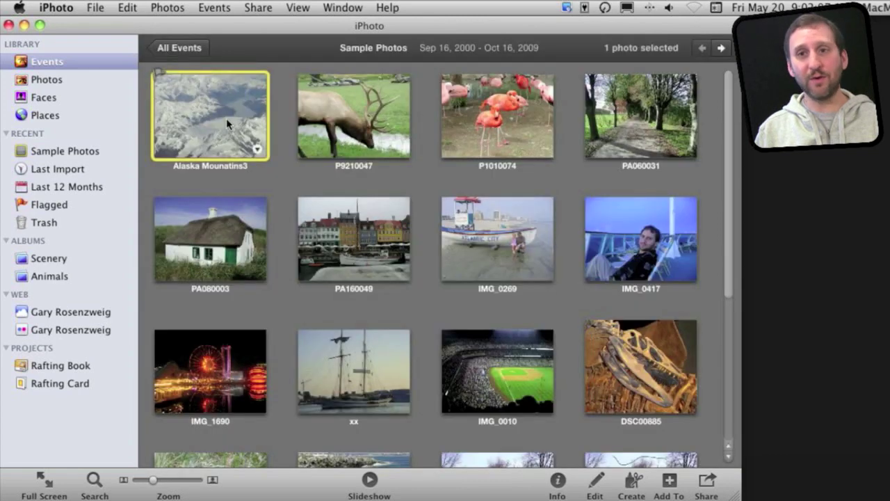
pyautogui.click(95, 8)
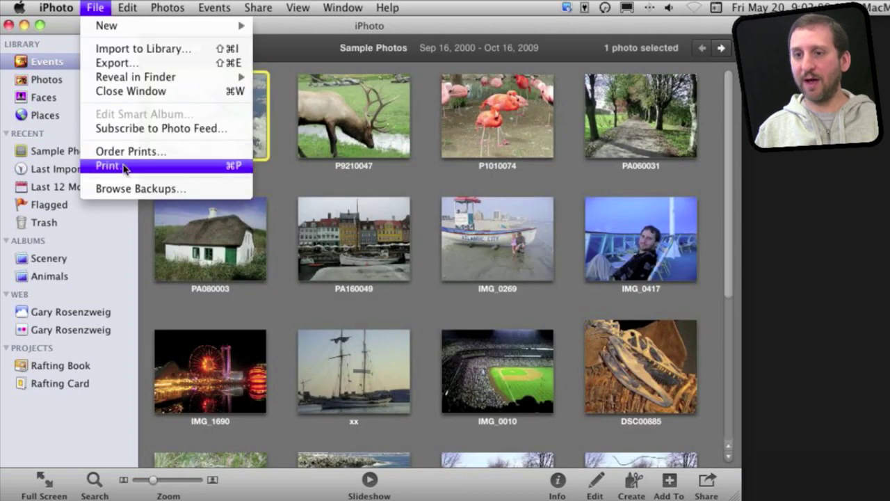
pyautogui.click(123, 169)
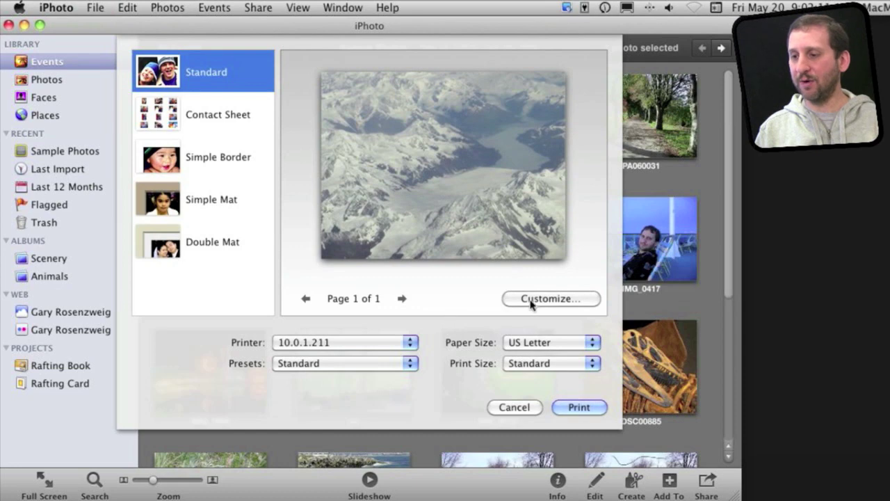
pyautogui.click(532, 301)
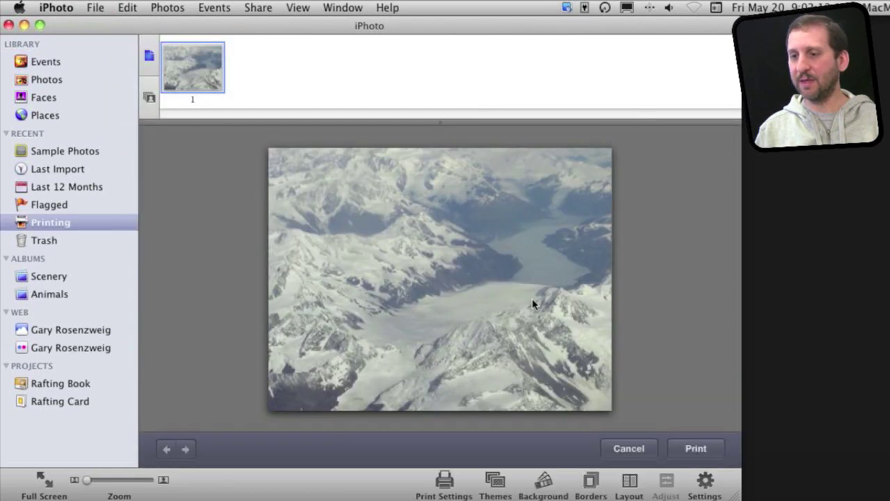
# Apply the Simple Border theme and a four-photo 2x2 layout to the Alaska print
pyautogui.click(497, 484)
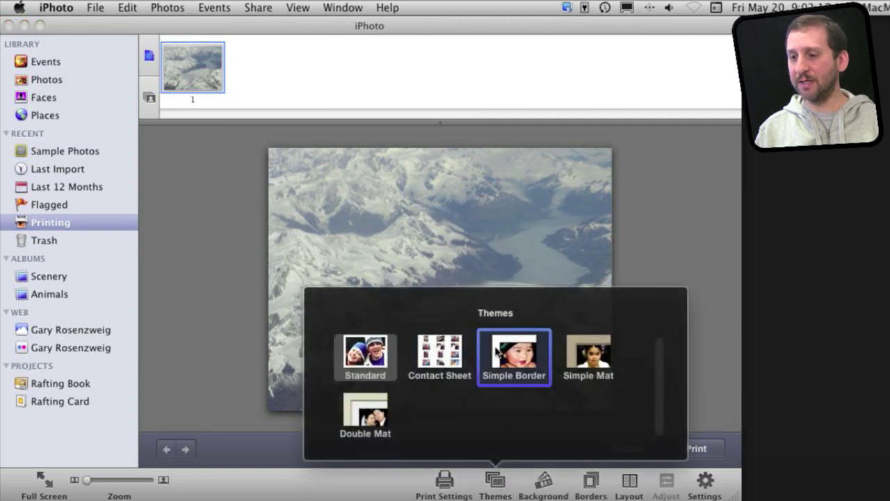
pyautogui.click(498, 353)
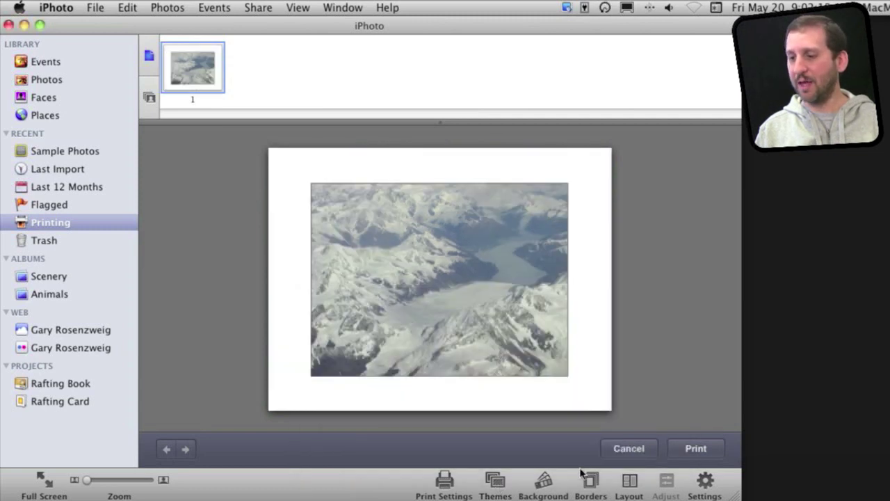
pyautogui.click(630, 481)
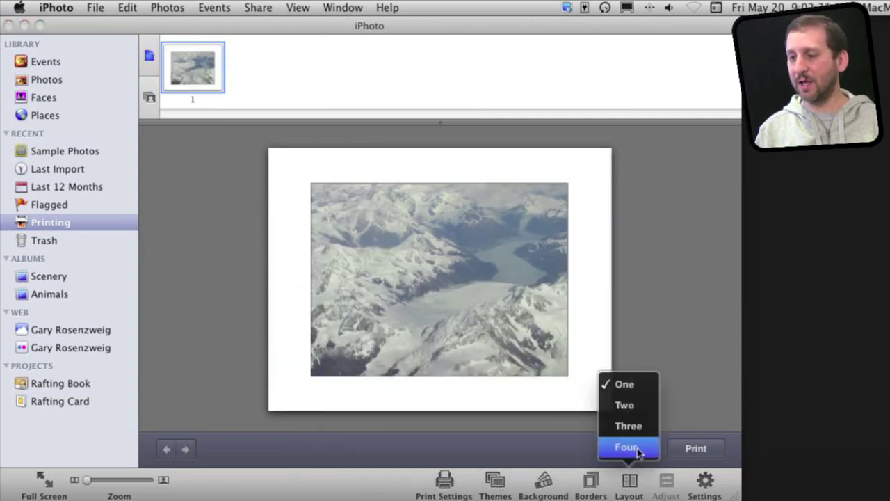
pyautogui.click(637, 449)
pyautogui.click(408, 415)
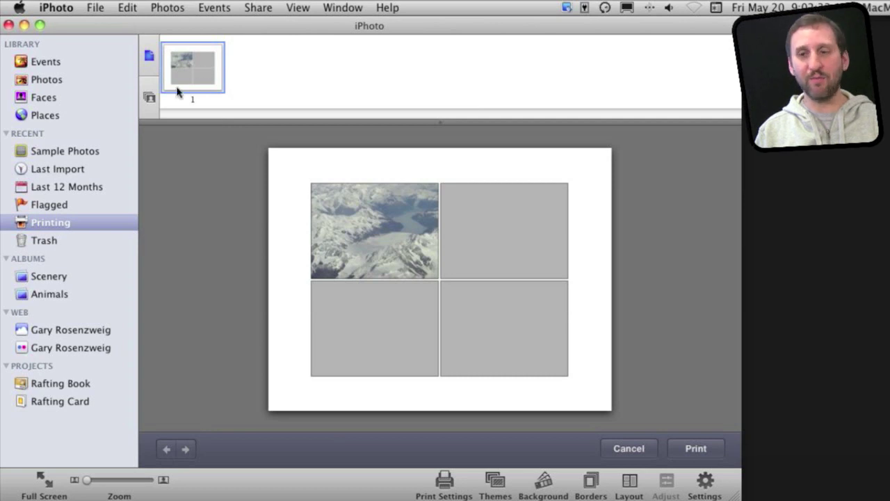
# Place the Alaska photo in the top-right, bottom-left and bottom-right cells of the grid
pyautogui.click(148, 98)
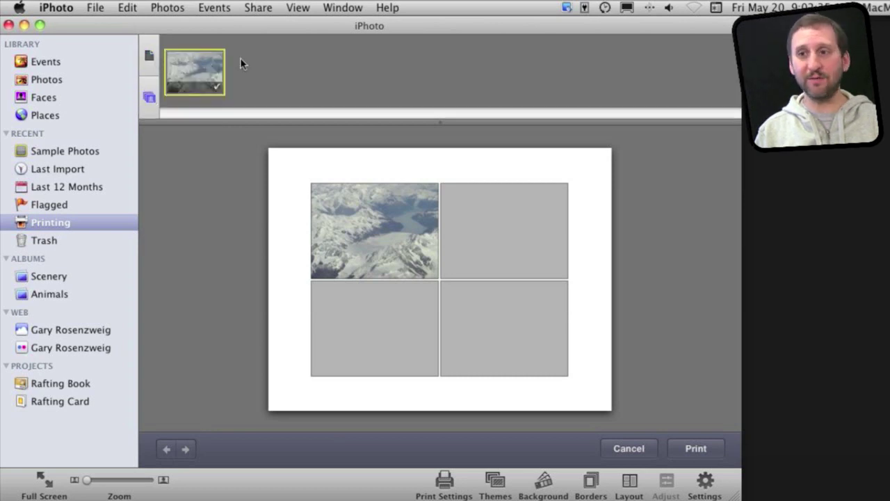
pyautogui.moveTo(198, 77); pyautogui.dragTo(522, 243)
pyautogui.moveTo(199, 74); pyautogui.dragTo(386, 314)
pyautogui.moveTo(211, 76); pyautogui.dragTo(488, 336)
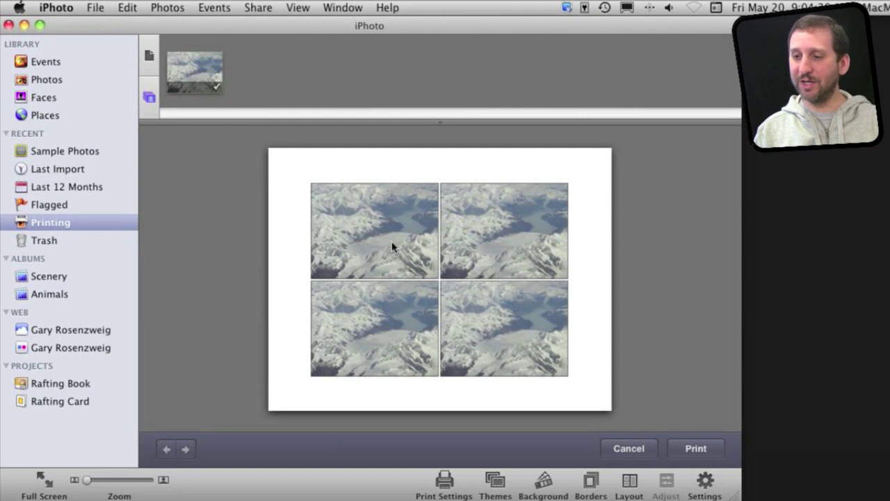
# Zoom into the bottom-right Alaska copy and pan it within its cell
pyautogui.click(497, 343)
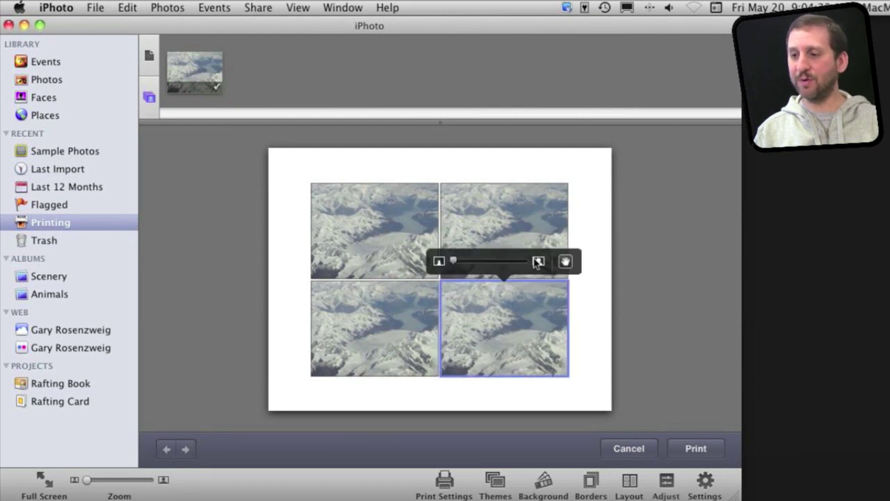
pyautogui.moveTo(453, 260); pyautogui.dragTo(525, 260)
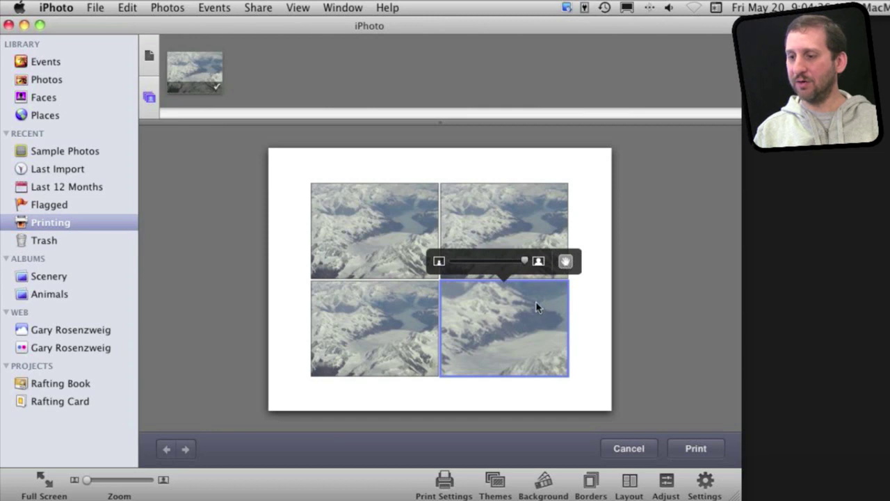
pyautogui.click(566, 261)
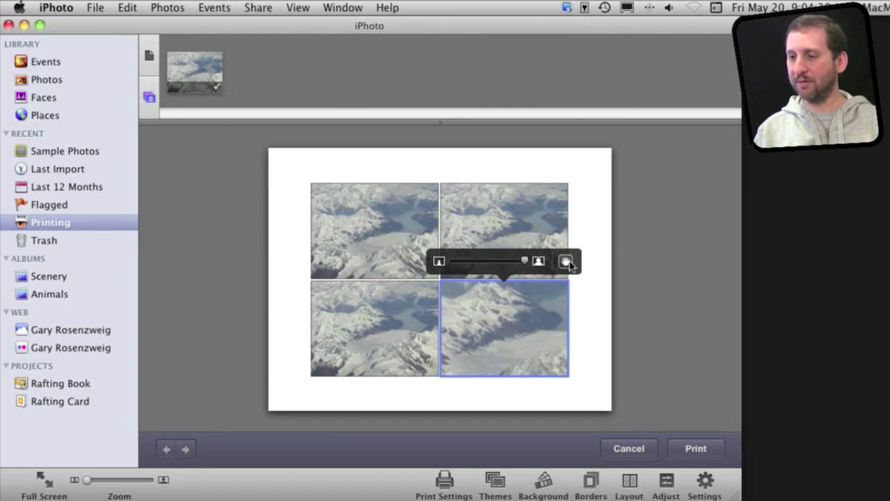
pyautogui.moveTo(498, 329); pyautogui.dragTo(441, 284)
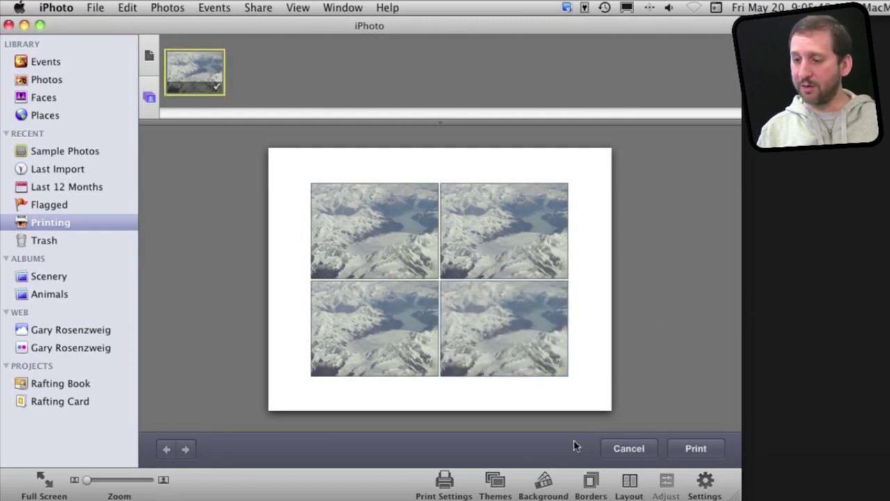
# Switch to the Contact Sheet theme and place four copies of the Alaska photo on the page
pyautogui.click(494, 480)
pyautogui.click(450, 359)
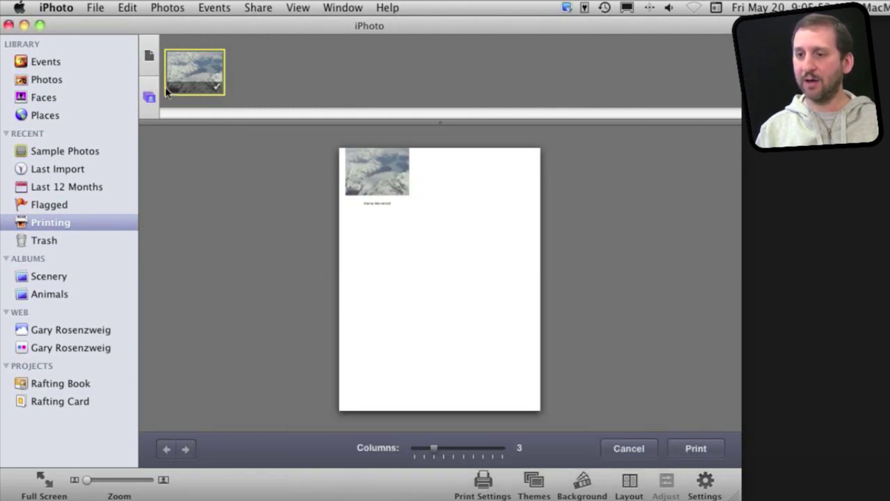
pyautogui.moveTo(186, 72); pyautogui.dragTo(448, 216)
pyautogui.moveTo(207, 81); pyautogui.dragTo(397, 346)
pyautogui.moveTo(207, 89); pyautogui.dragTo(385, 271)
pyautogui.moveTo(206, 74); pyautogui.dragTo(381, 300)
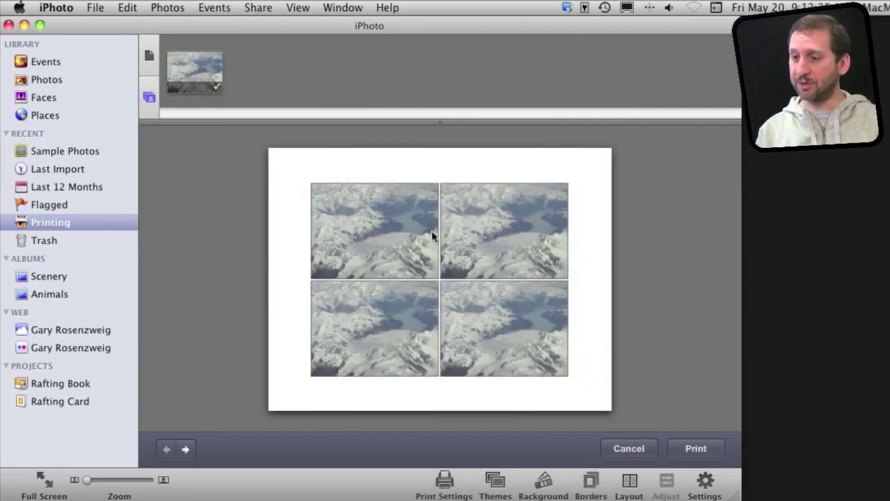
# Apply a sepia tone to the top-right Alaska copy
pyautogui.click(354, 221)
pyautogui.click(463, 224)
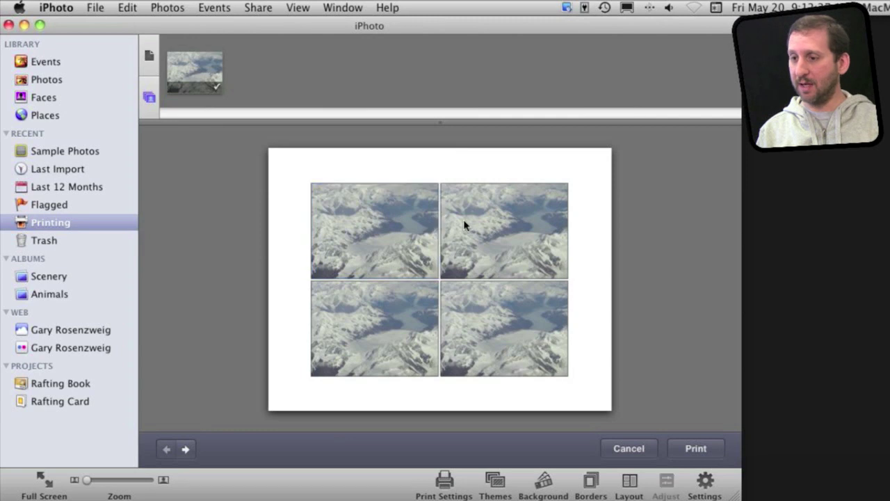
pyautogui.click(664, 484)
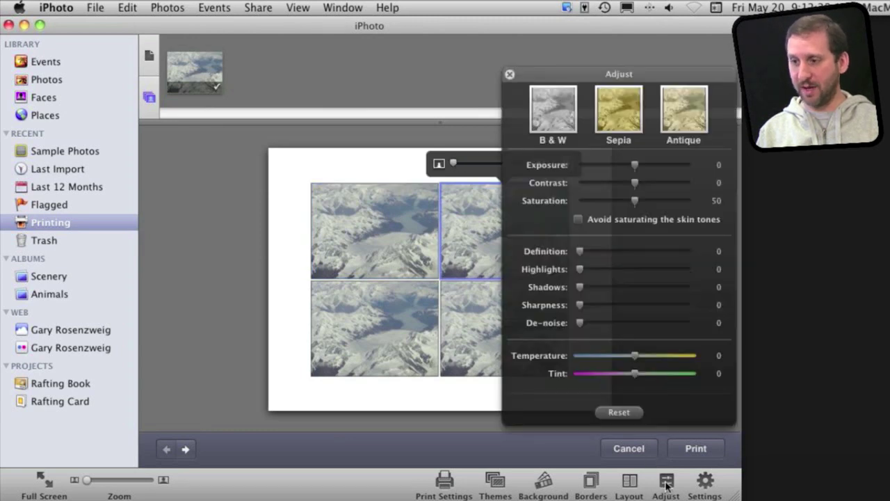
pyautogui.click(634, 106)
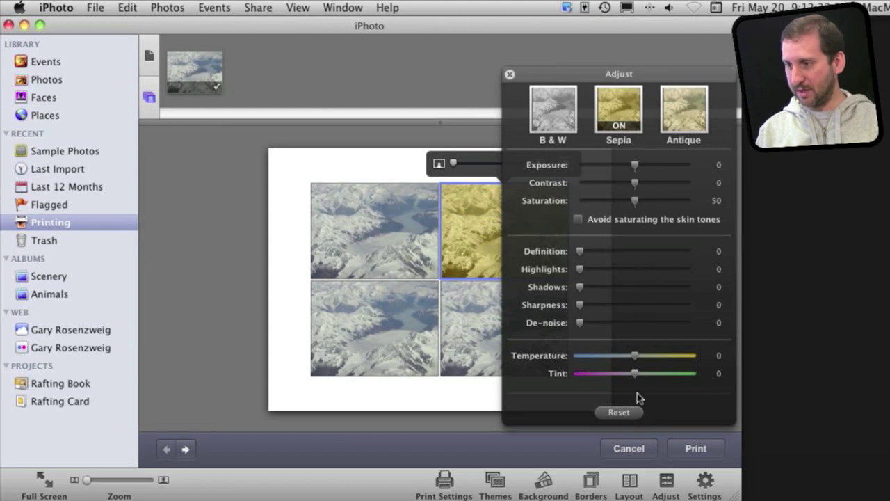
pyautogui.click(362, 318)
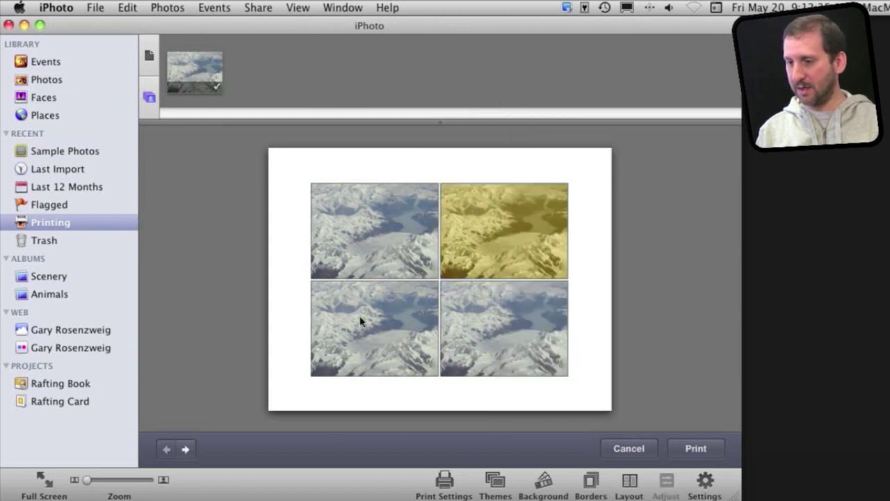
# Apply an antique tone to the bottom-left Alaska copy
pyautogui.click(366, 317)
pyautogui.click(666, 480)
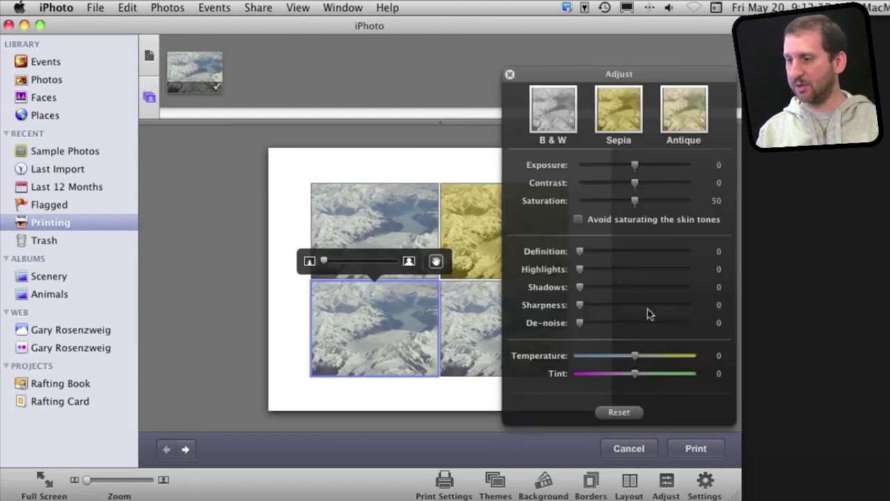
pyautogui.click(684, 116)
# Raise Definition and Highlights to 100 on the bottom-right copy, then deselect it
pyautogui.click(482, 328)
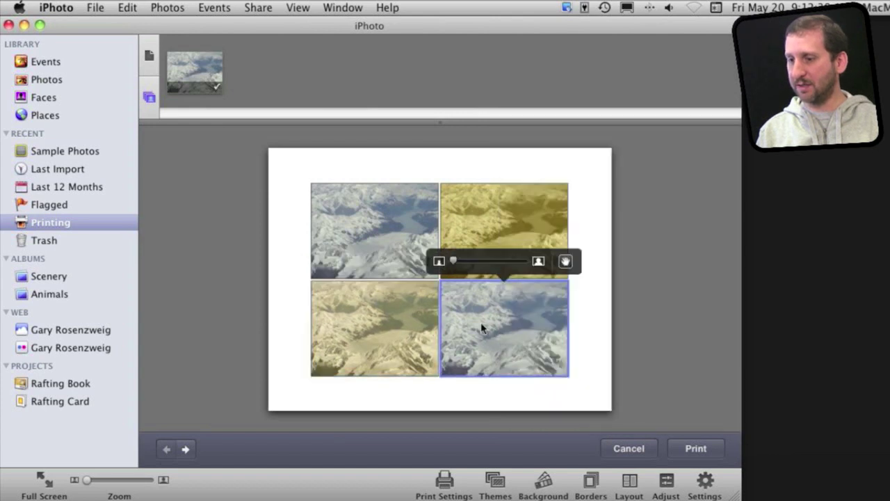
pyautogui.click(666, 480)
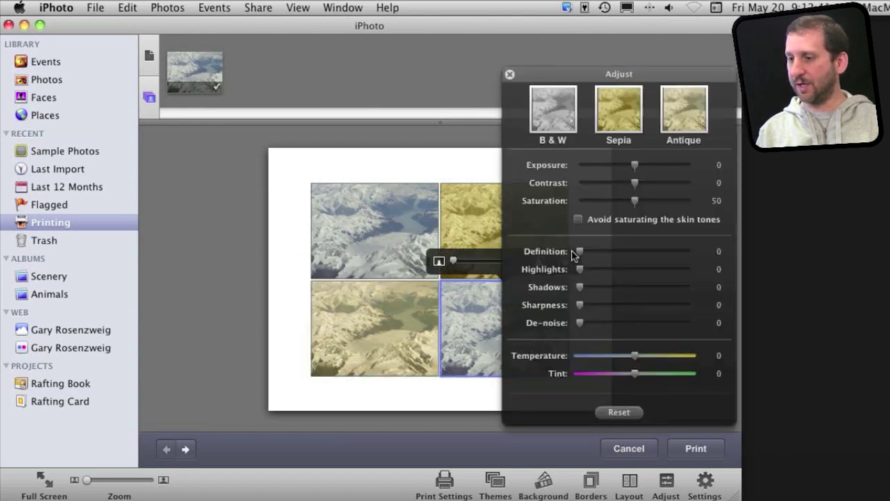
pyautogui.moveTo(577, 252); pyautogui.dragTo(679, 257)
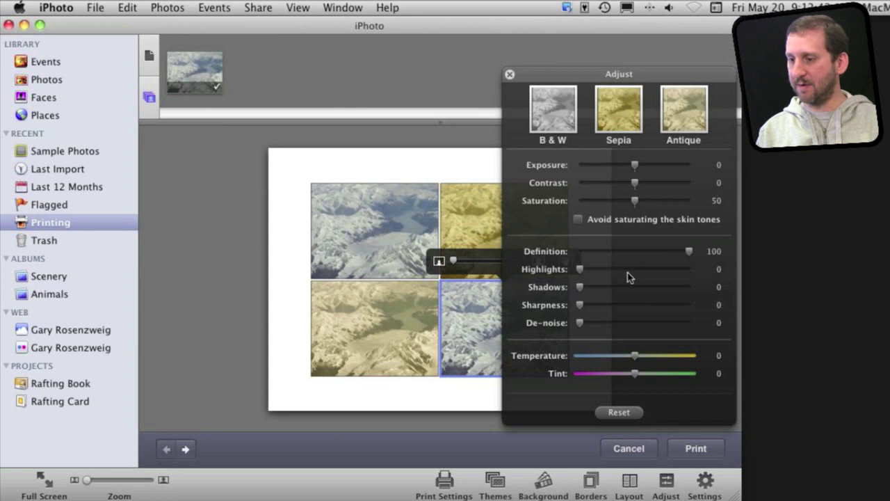
pyautogui.moveTo(579, 269); pyautogui.dragTo(707, 274)
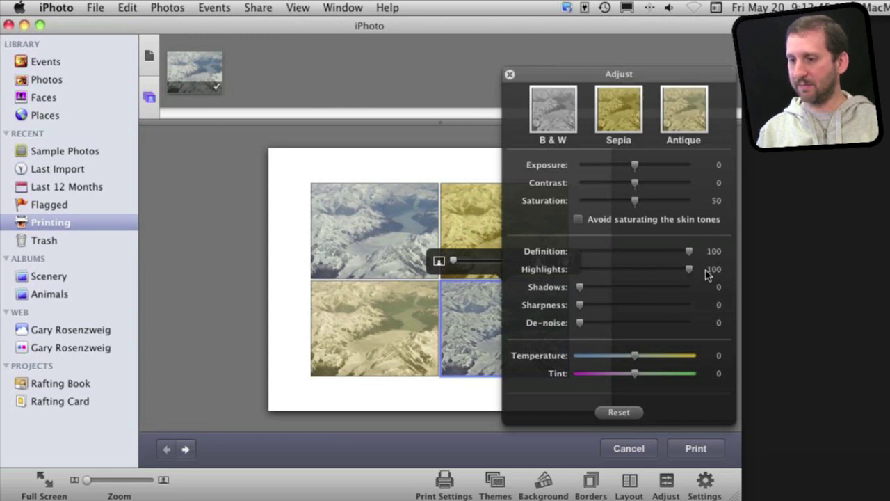
pyautogui.click(510, 74)
pyautogui.click(685, 185)
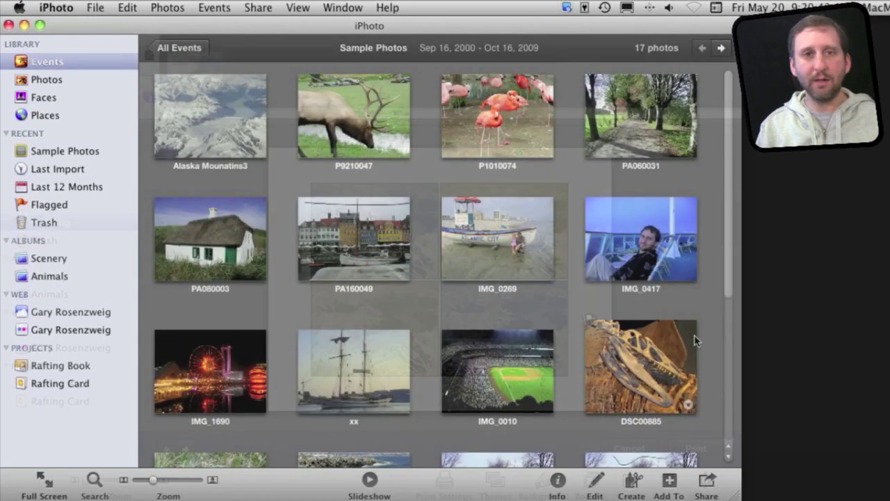
# Select the photos PA080003, PA160049, IMG_0269 and IMG_0417 together
pyautogui.click(193, 256)
pyautogui.keyDown('super'); pyautogui.click(357, 253); pyautogui.keyUp('super')
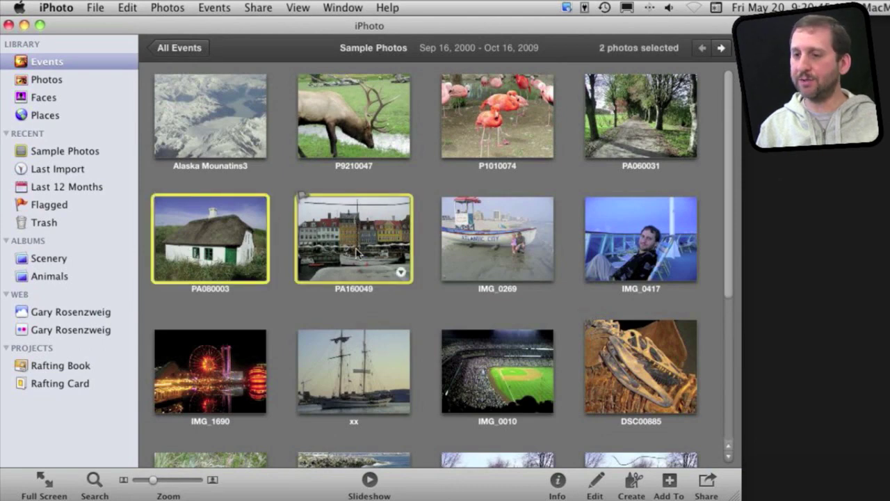
pyautogui.keyDown('super'); pyautogui.click(470, 249); pyautogui.keyUp('super')
pyautogui.keyDown('super'); pyautogui.click(660, 242); pyautogui.keyUp('super')
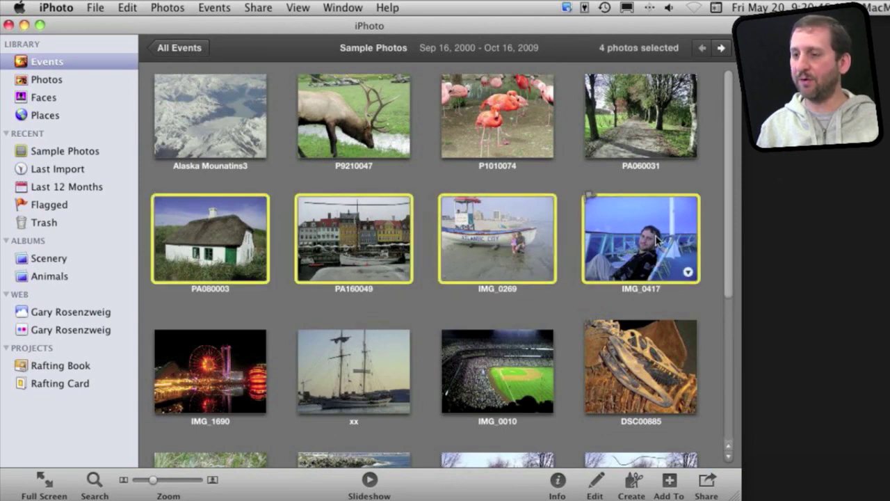
# Create a new book from them using the Old World Travel theme
pyautogui.click(637, 485)
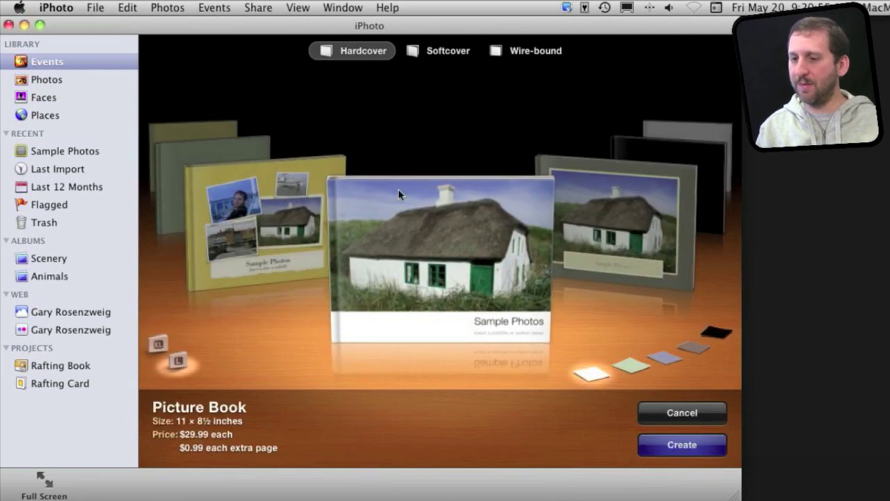
pyautogui.click(261, 230)
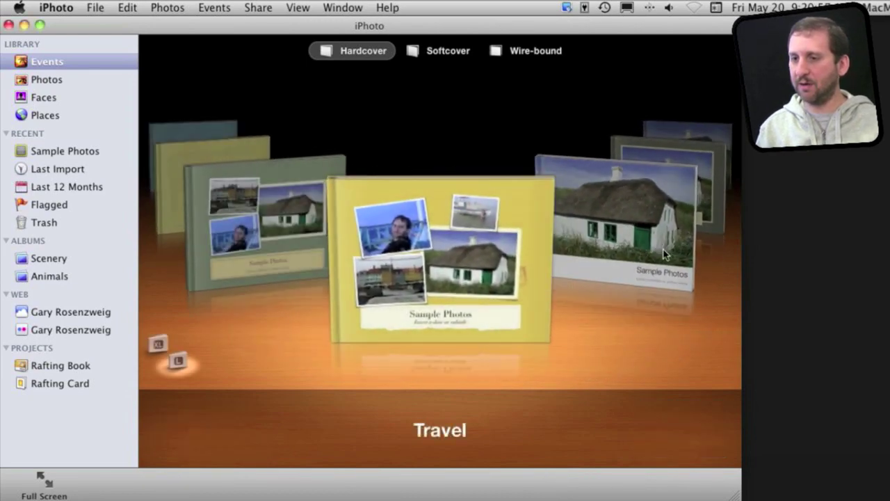
pyautogui.click(269, 231)
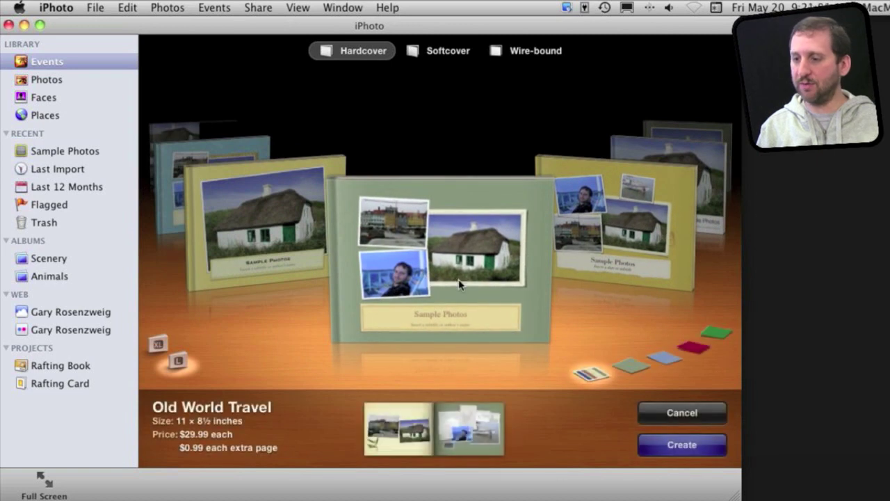
pyautogui.click(699, 450)
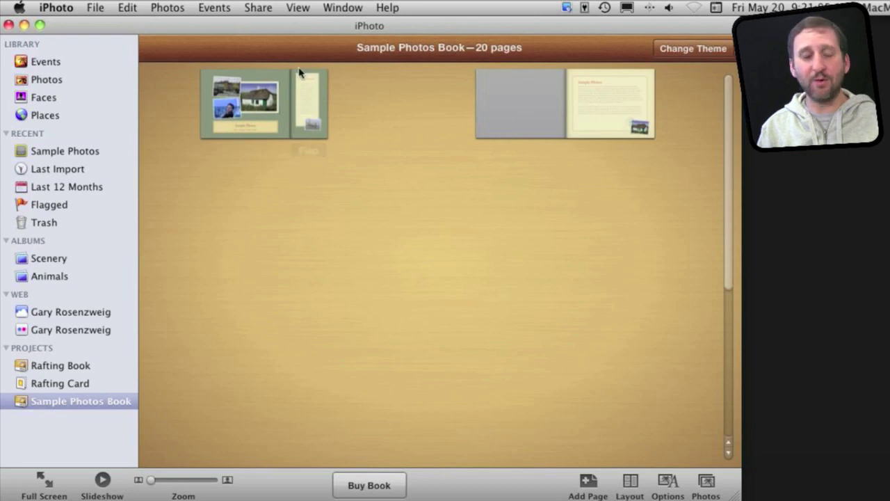
# Open the book's cover spread for editing and select its photos
pyautogui.click(254, 109)
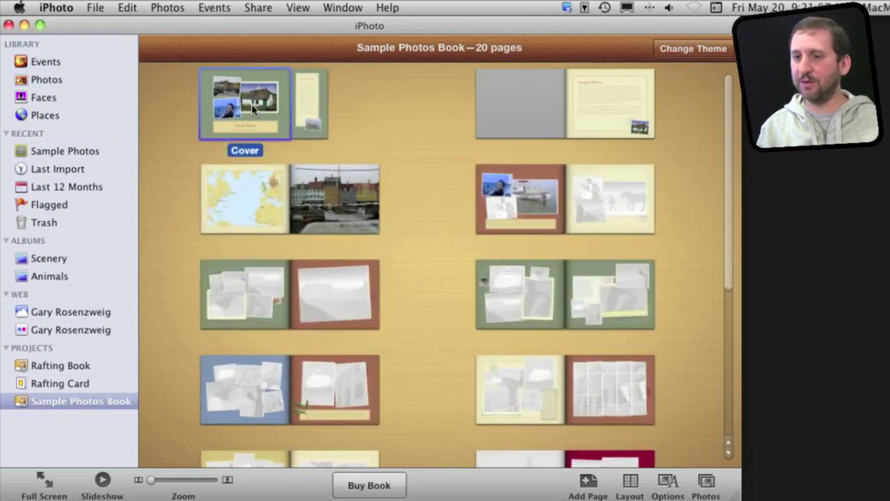
pyautogui.doubleClick(245, 109)
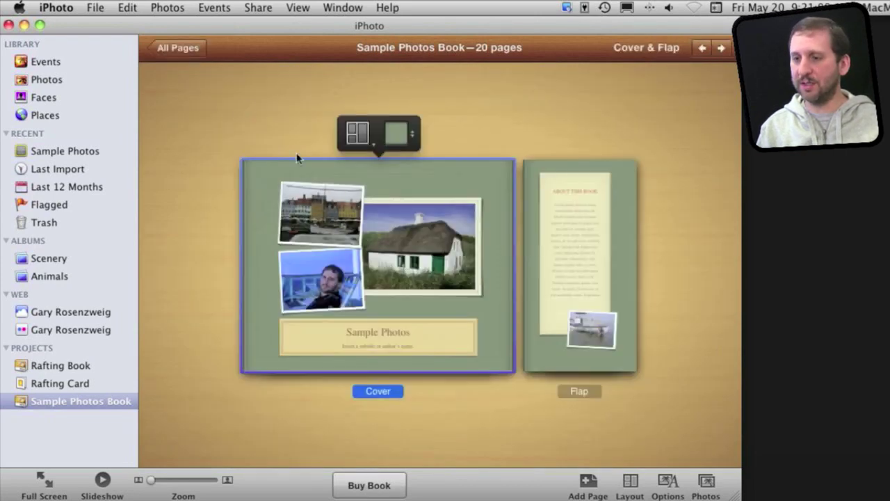
pyautogui.click(323, 226)
pyautogui.click(328, 264)
pyautogui.click(401, 263)
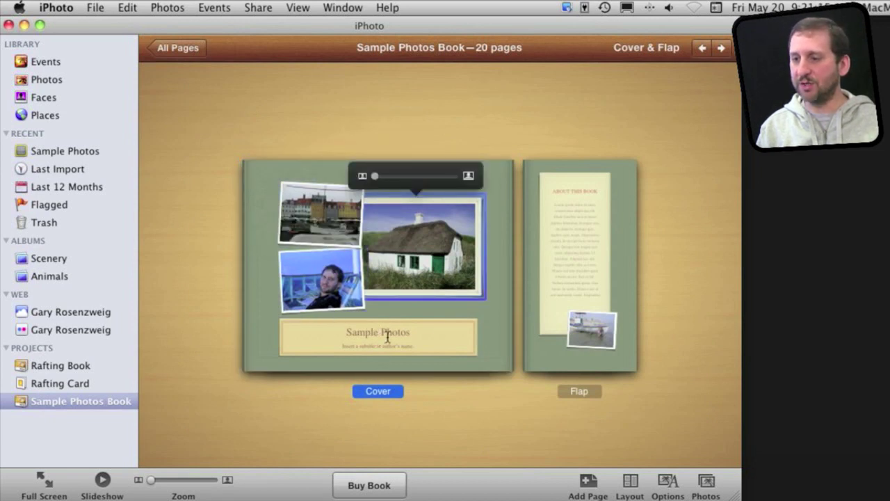
# Show the cover's layout options, close the Navigator, select the cover page, and open Print
pyautogui.click(630, 485)
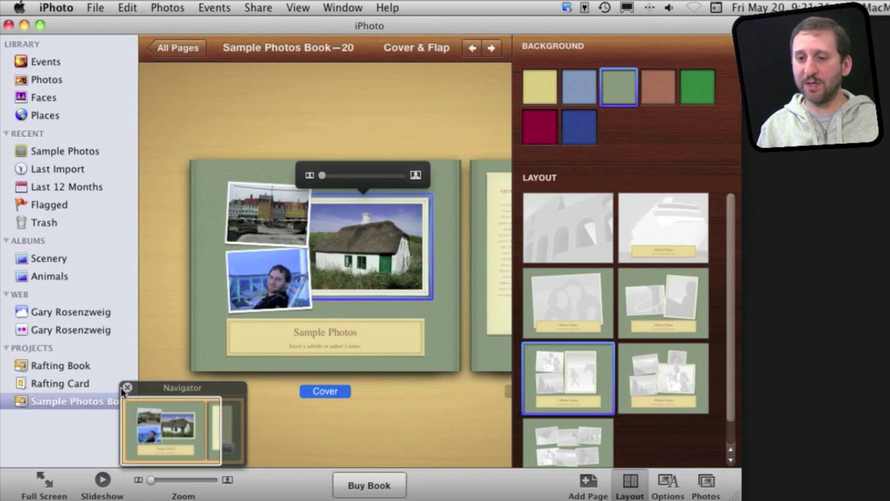
pyautogui.click(126, 387)
pyautogui.click(421, 97)
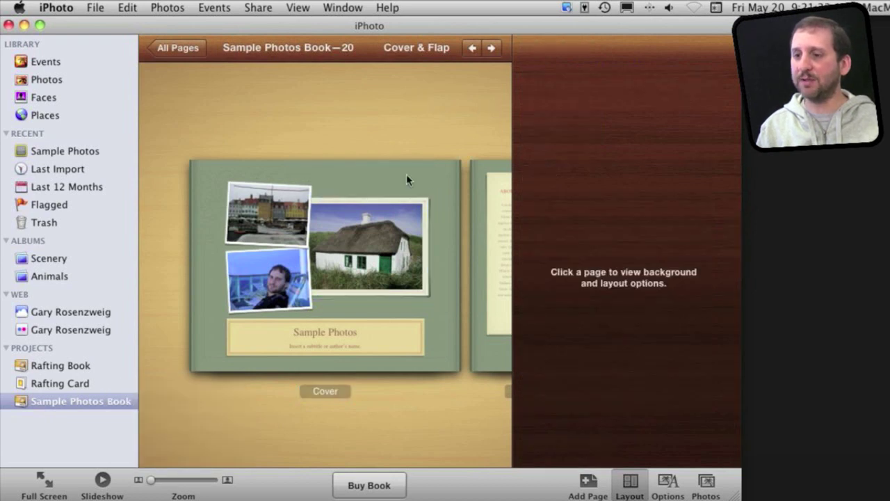
pyautogui.click(379, 187)
pyautogui.press('super+p')
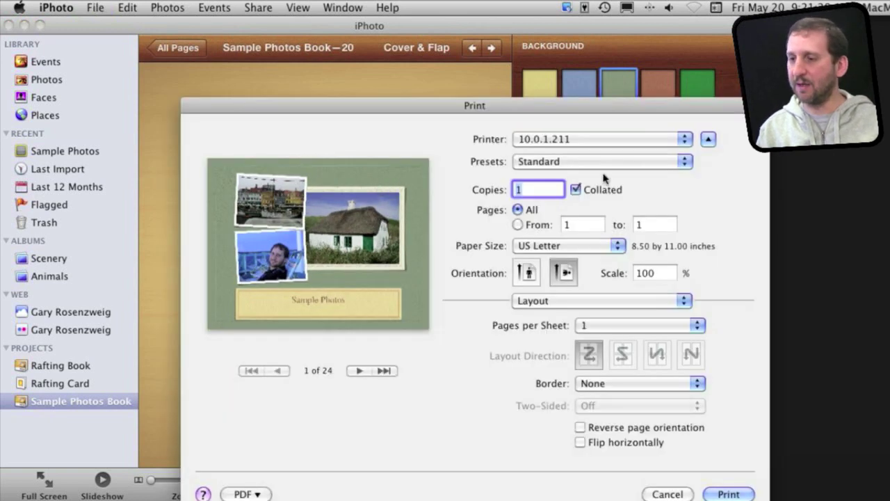
# Start editing the print range's From page field to limit printing to page 1
pyautogui.click(589, 224)
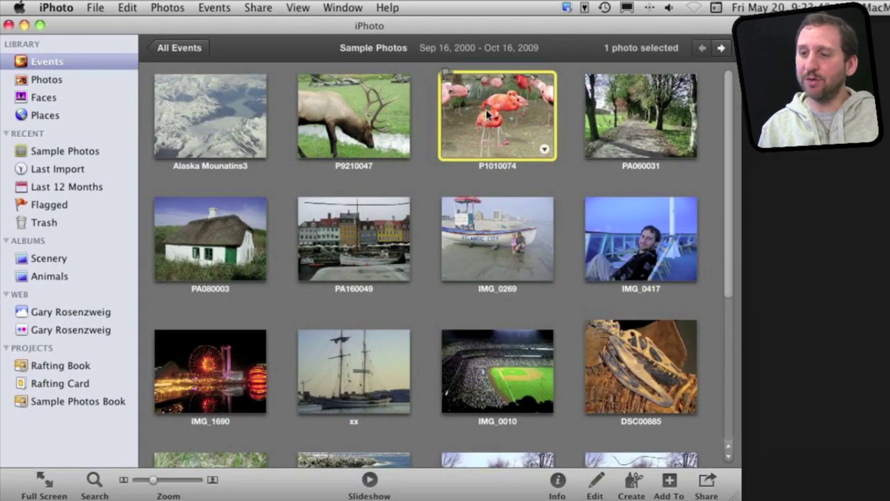
# Drag the flamingo photo P1010074 onto Preview in the Dock to open it
pyautogui.moveTo(489, 107); pyautogui.dragTo(452, 170)
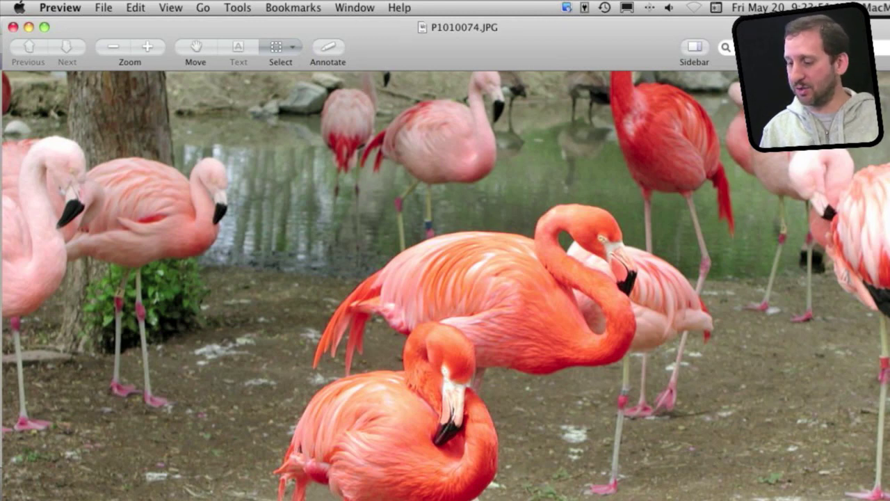
# Shrink the Preview window and open the Print sheet for P1010074
pyautogui.moveTo(888, 498); pyautogui.dragTo(519, 309)
pyautogui.click(103, 8)
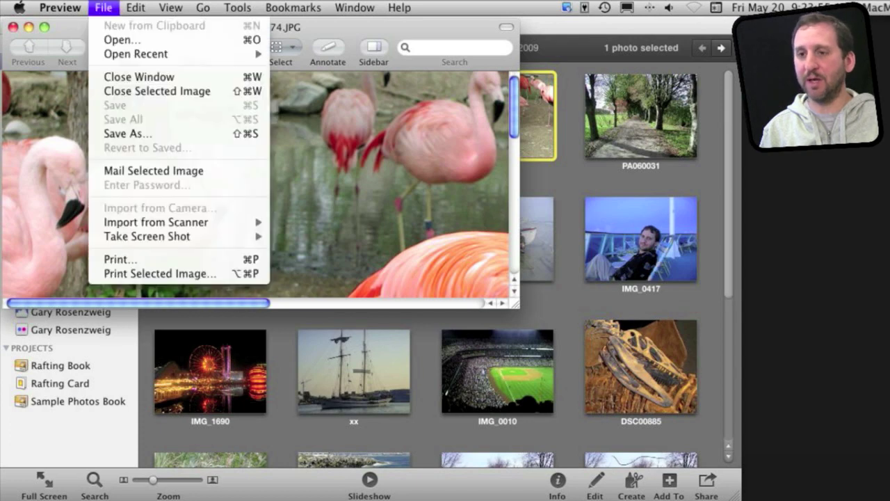
pyautogui.click(159, 261)
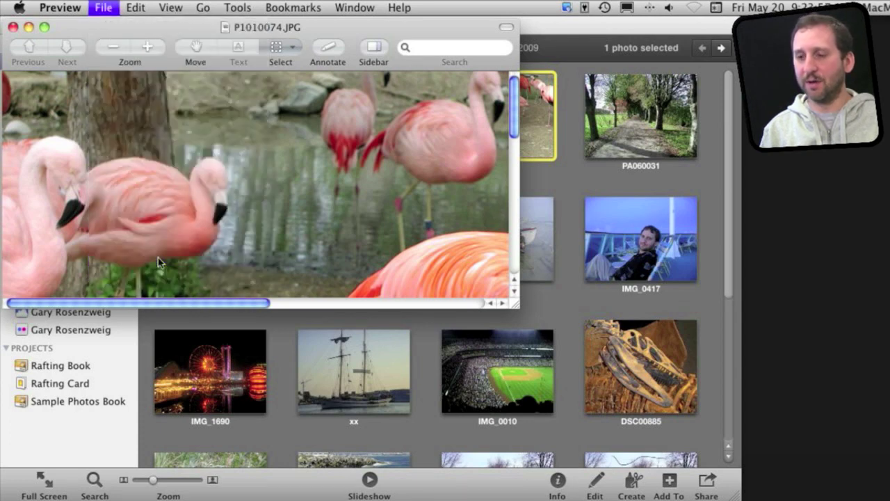